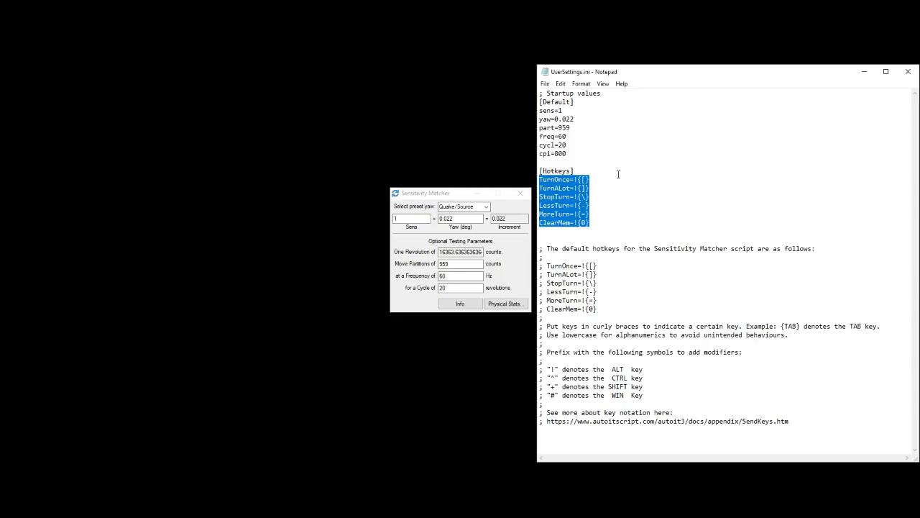
# Review the hotkey assignments, key notation notes and startup values in UserSettings.ini
pyautogui.click(591, 180)
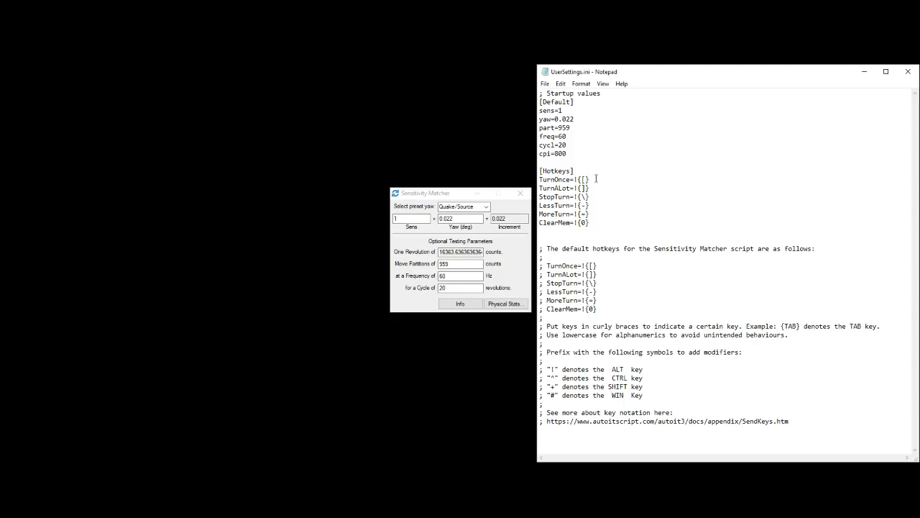
pyautogui.moveTo(539, 317); pyautogui.dragTo(722, 352)
pyautogui.click(815, 341)
pyautogui.moveTo(580, 151); pyautogui.dragTo(540, 108)
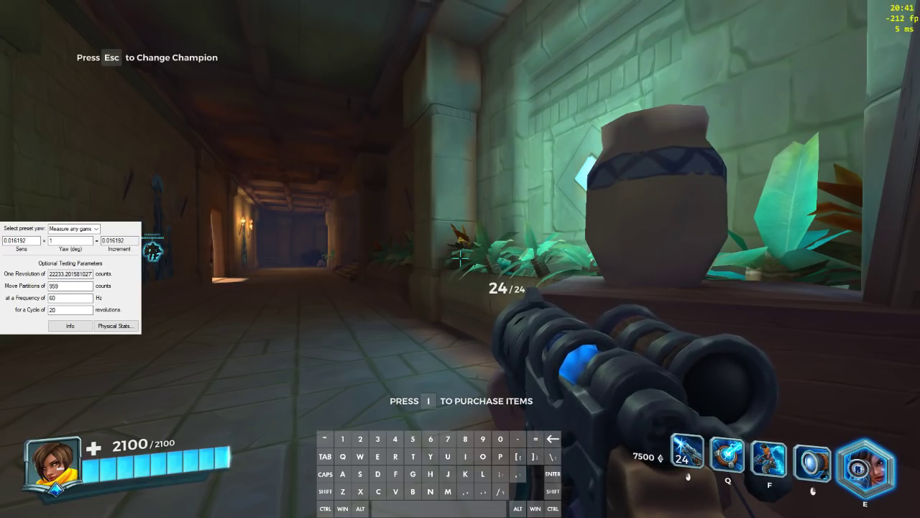
# Position the character and aim the crosshair at the vase's left edge beside the glowing diamond as the reference mark
pyautogui.press('s')
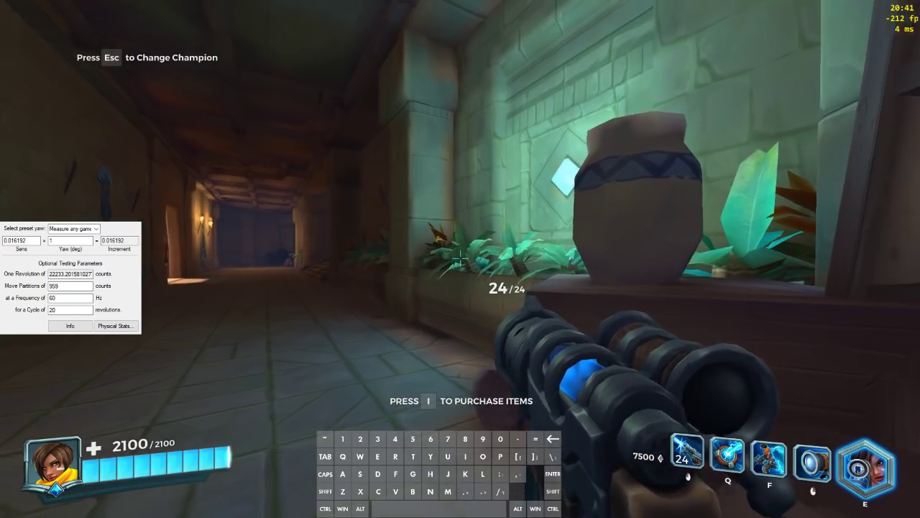
pyautogui.press('a')
pyautogui.press('d')
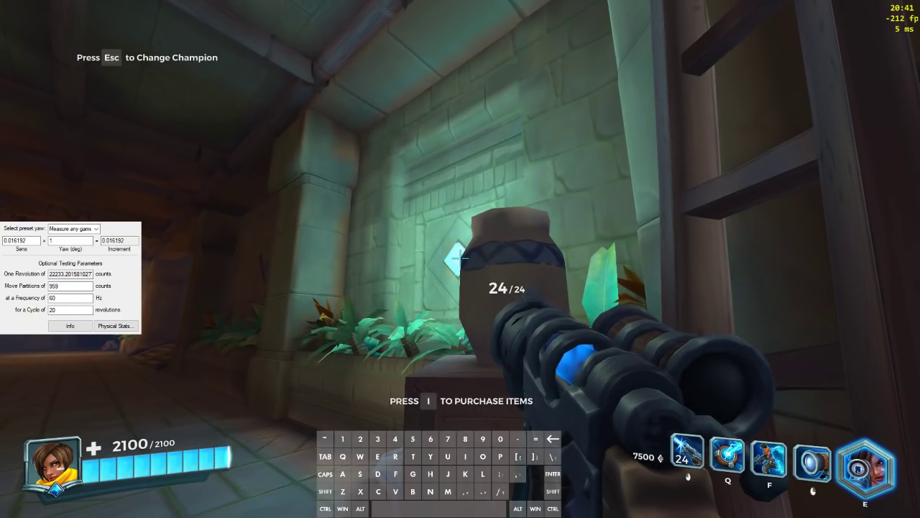
# Test multiple revolutions from the reference mark, stop the turning, and bracket the unscoped increment estimate to 0.024288
pyautogui.press('alt')
pyautogui.hotkey('alt', ']')
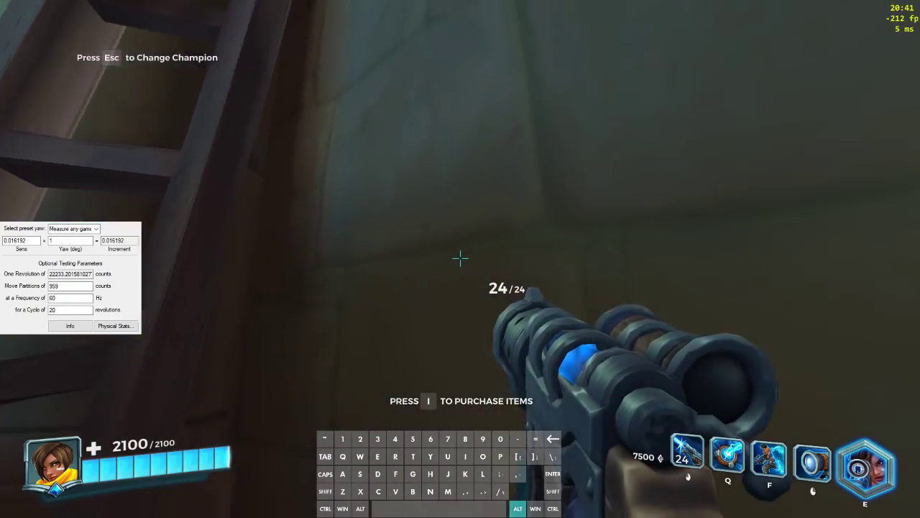
pyautogui.press('alt+\\')
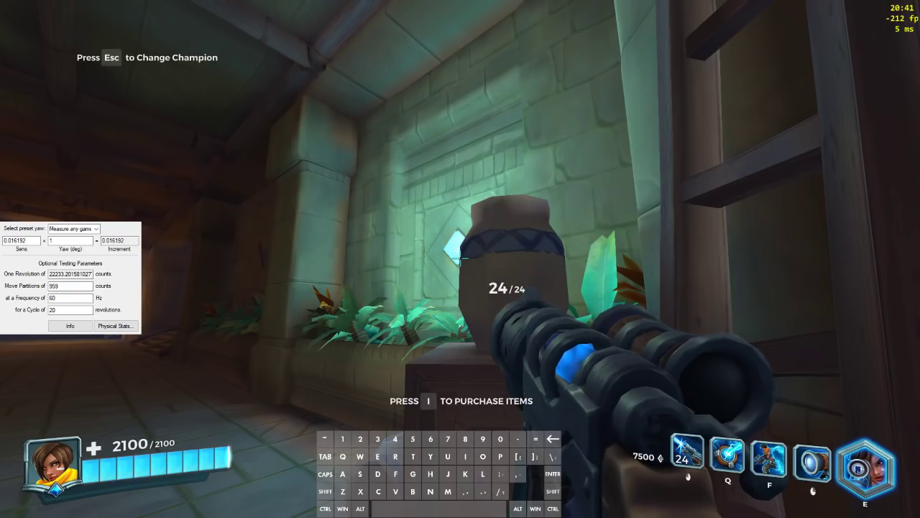
pyautogui.hotkey('alt', '-')
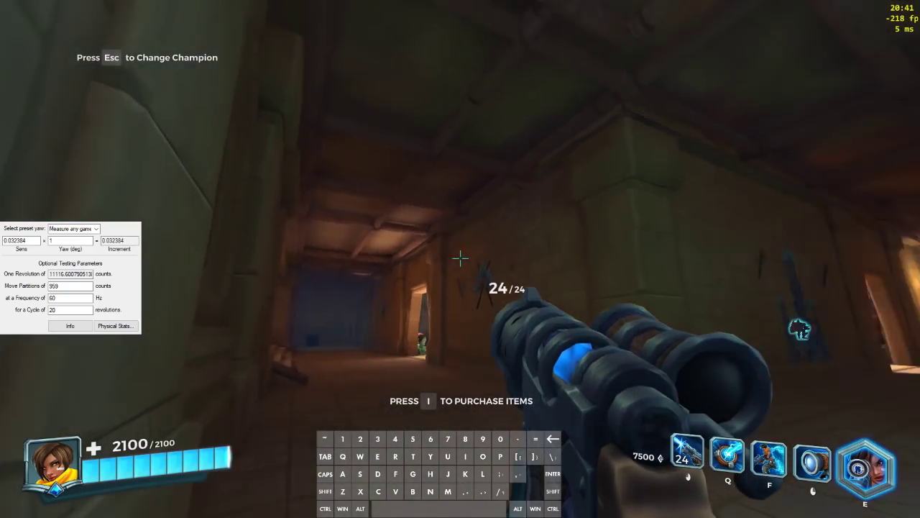
pyautogui.hotkey('alt', '=')
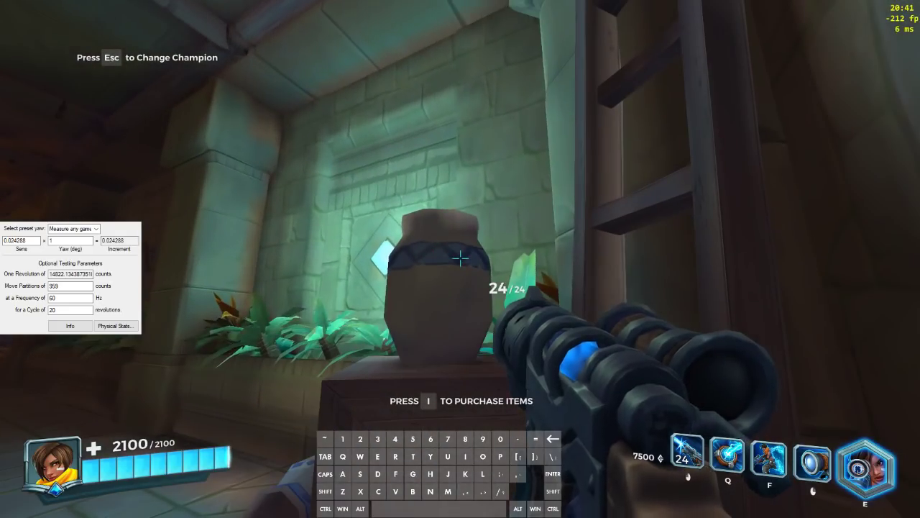
# Repeat the turn tests against the vase edge and narrow the unscoped increment estimate to 0.0251735
pyautogui.hotkey('alt', ']')
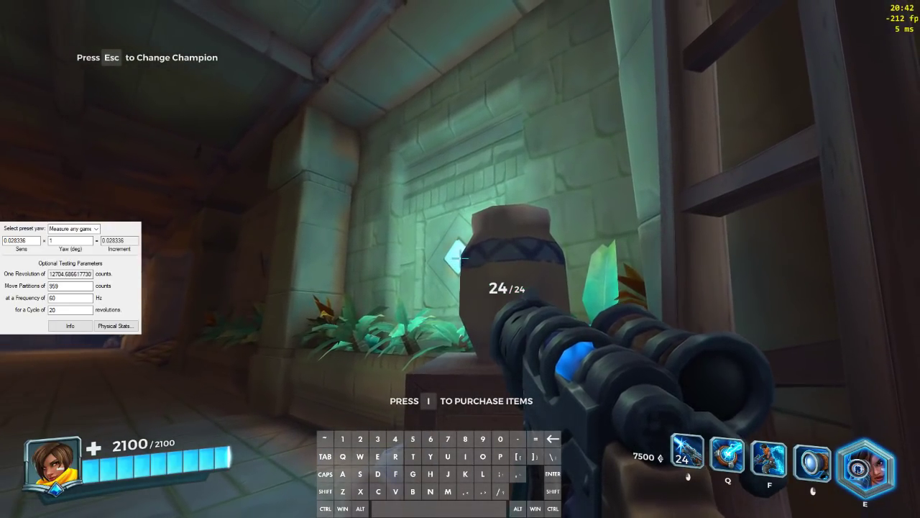
pyautogui.hotkey('alt', '[')
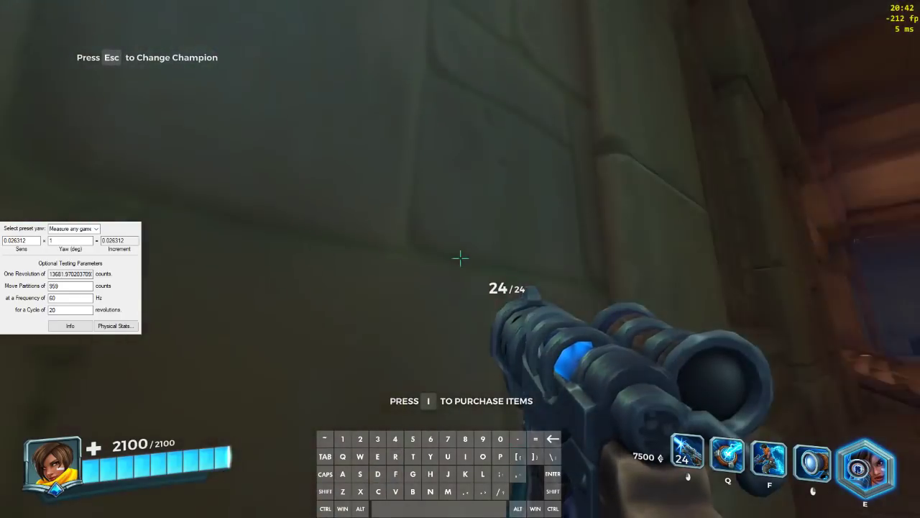
pyautogui.hotkey('alt', '[')
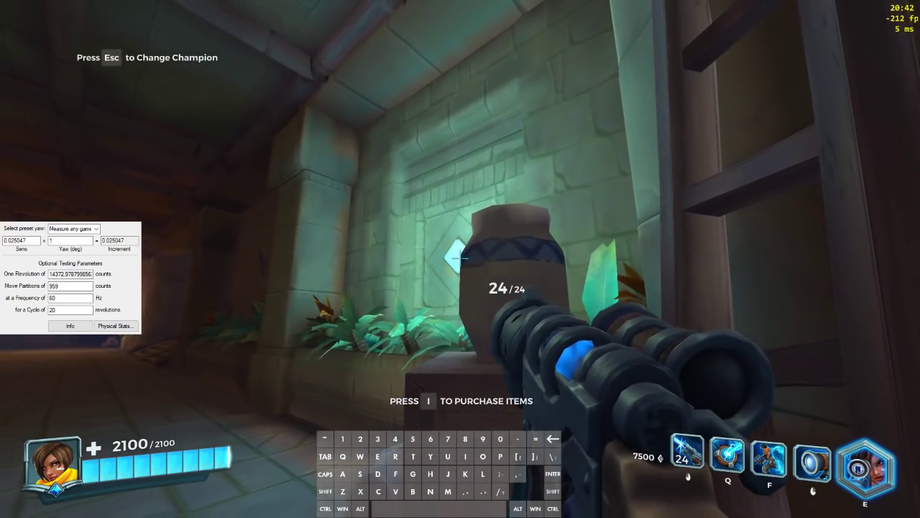
pyautogui.hotkey('alt', '[')
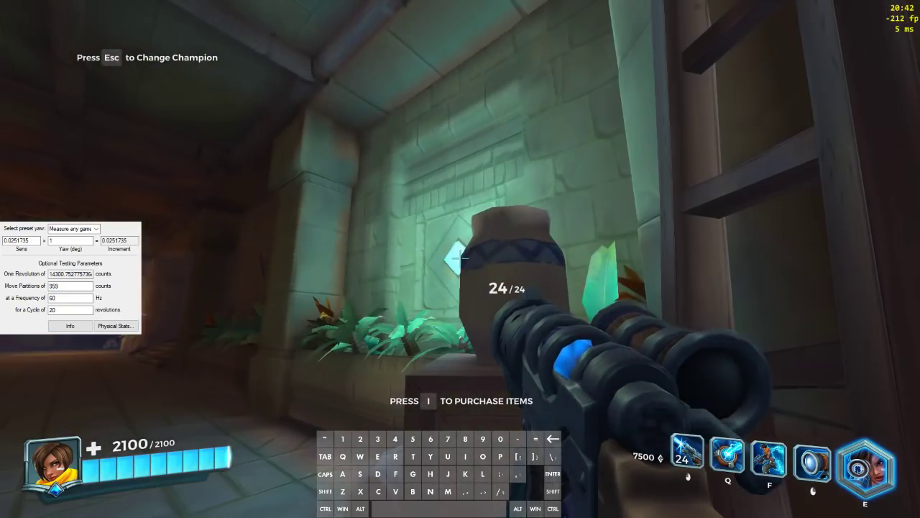
# Fine-tune the unscoped increment to 0.02517448828 with further turn tests against the vase edge
pyautogui.hotkey('alt', '[')
pyautogui.hotkey('alt', '[')
pyautogui.hotkey('alt', '[')
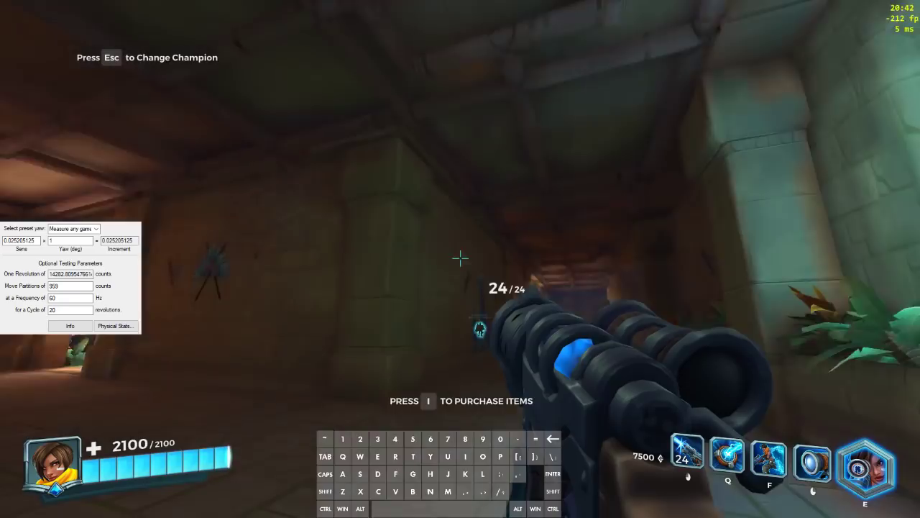
pyautogui.hotkey('alt', '=')
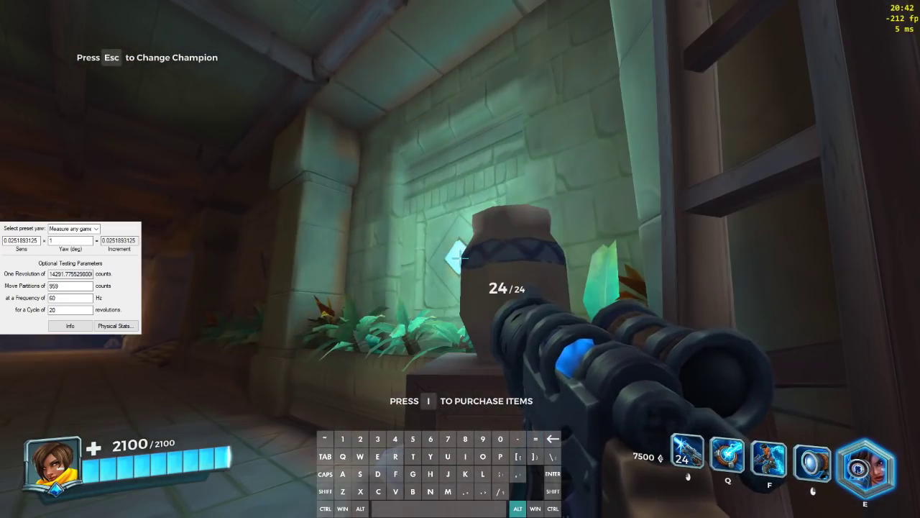
pyautogui.hotkey('alt', '[')
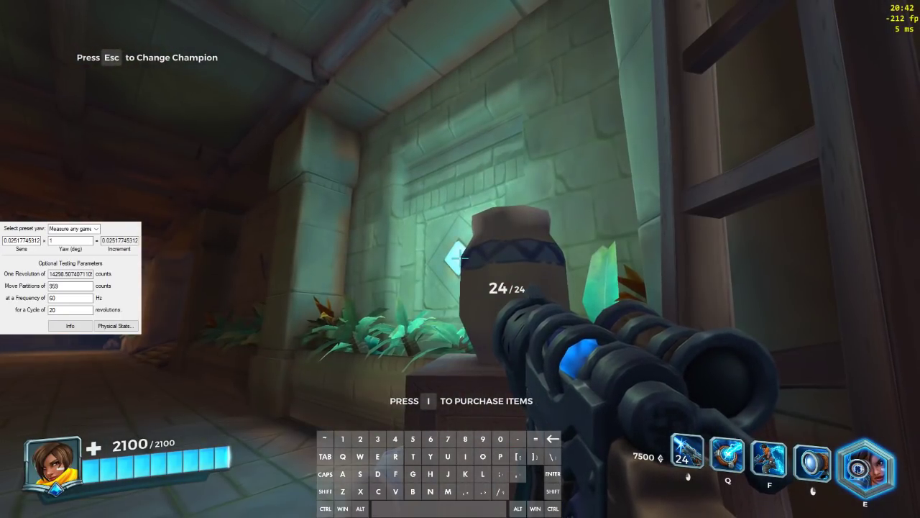
pyautogui.hotkey('alt', '[')
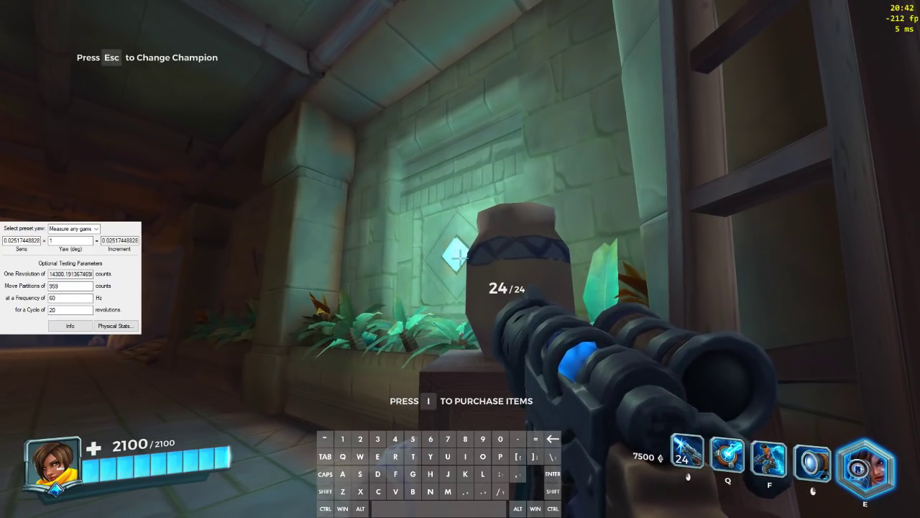
# Switch to the Sensitivity Matcher window and choose Measure any game as the preset yaw
pyautogui.hotkey('alt', 'Tab')
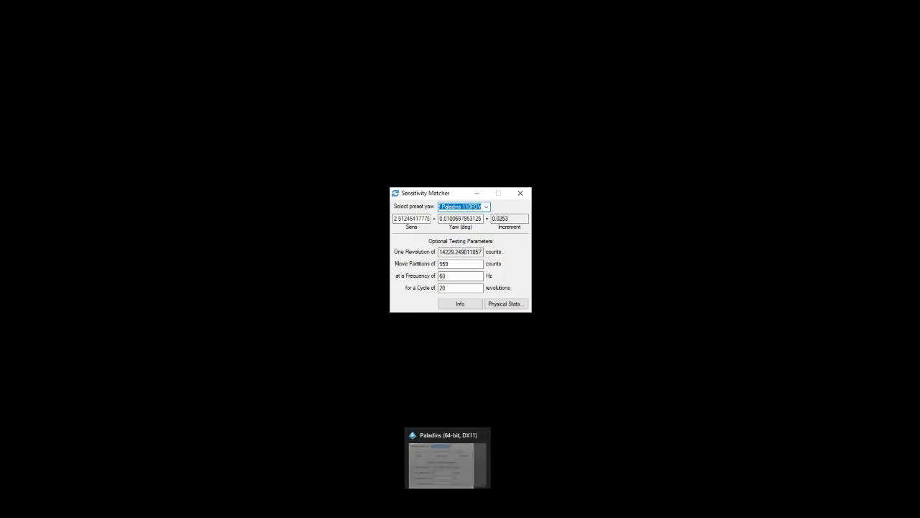
pyautogui.click(487, 207)
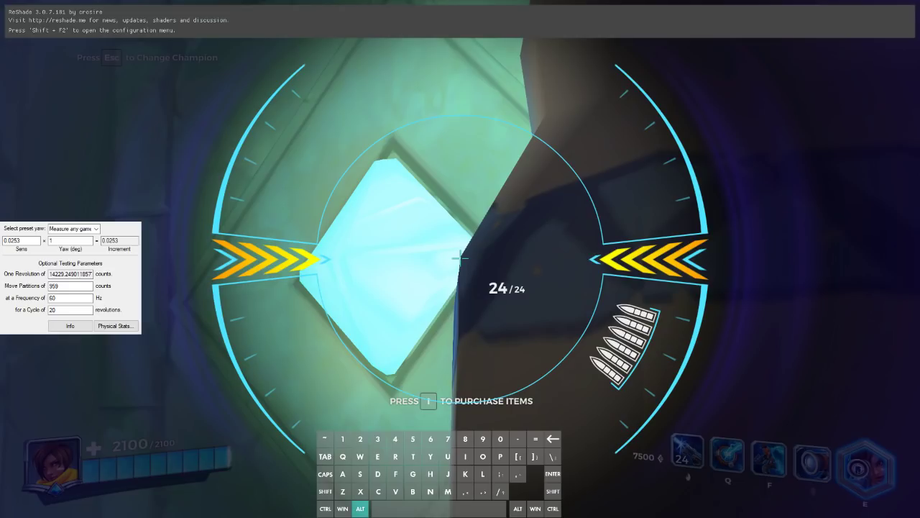
# Test one revolution in scoped view and bring the increment estimate down to 0.0031625
pyautogui.hotkey('alt', '[')
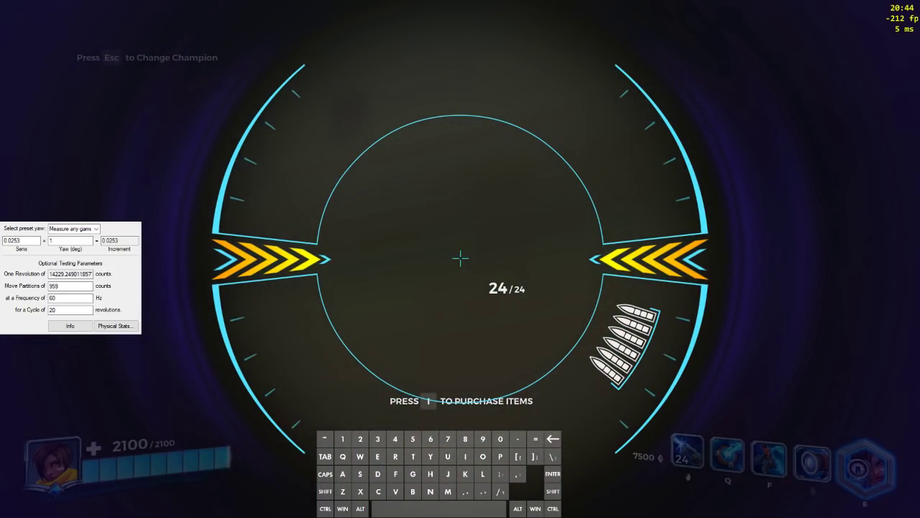
pyautogui.hotkey('alt', '-')
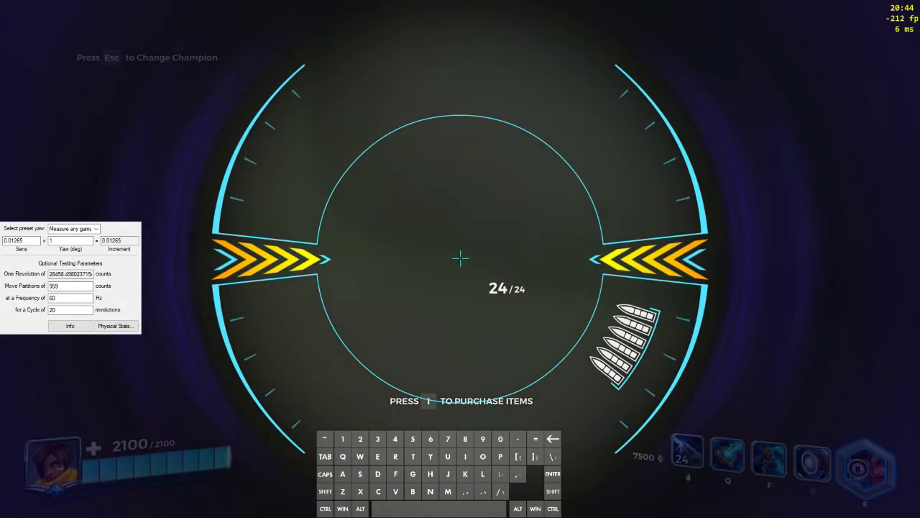
pyautogui.press('alt')
pyautogui.hotkey('alt', '-')
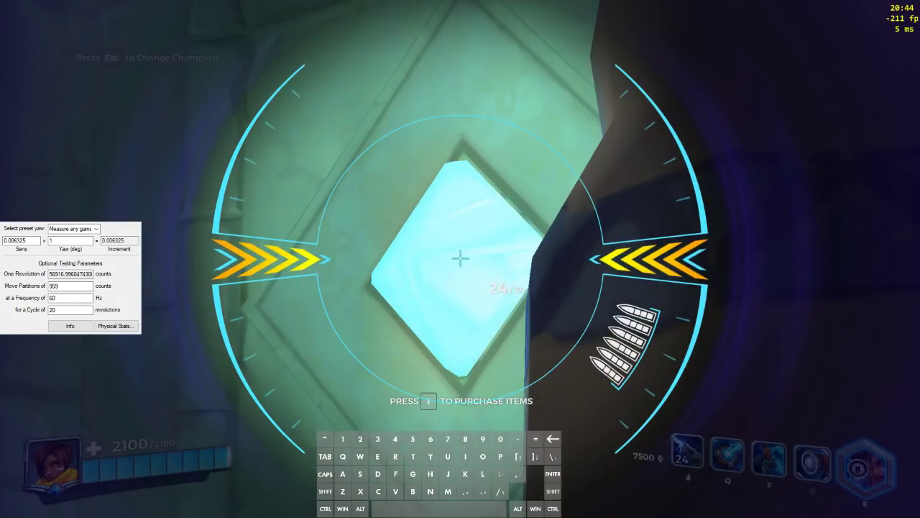
pyautogui.hotkey('alt', '=')
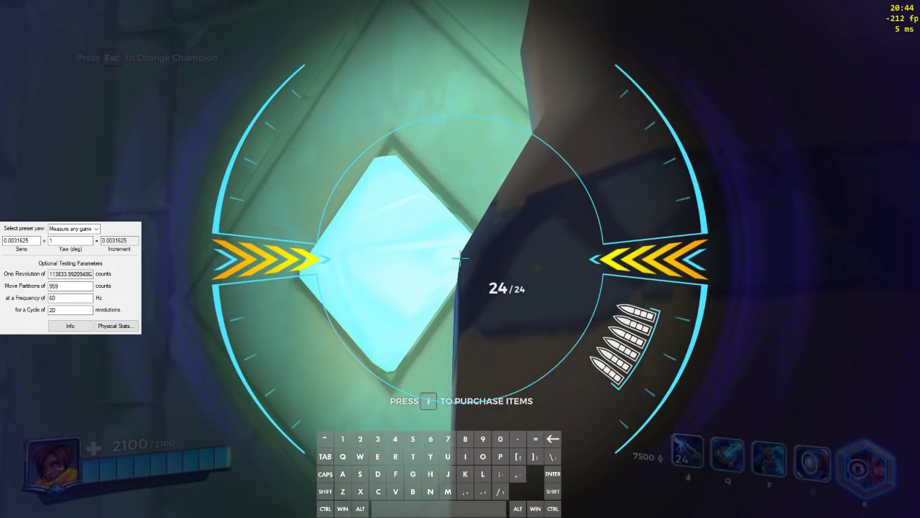
pyautogui.hotkey('alt', '[')
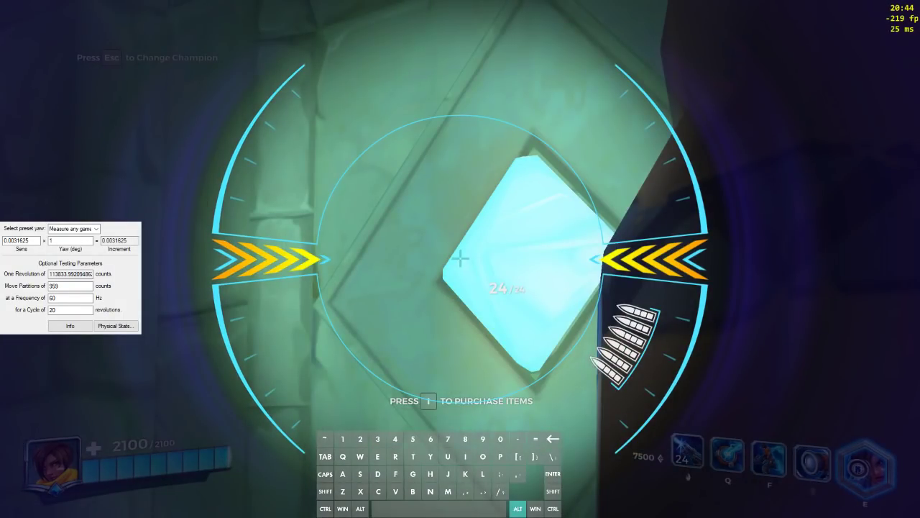
# Correct the scoped overshoot in repeated steps until the increment estimate is 0.00627558593
pyautogui.hotkey('alt', '-')
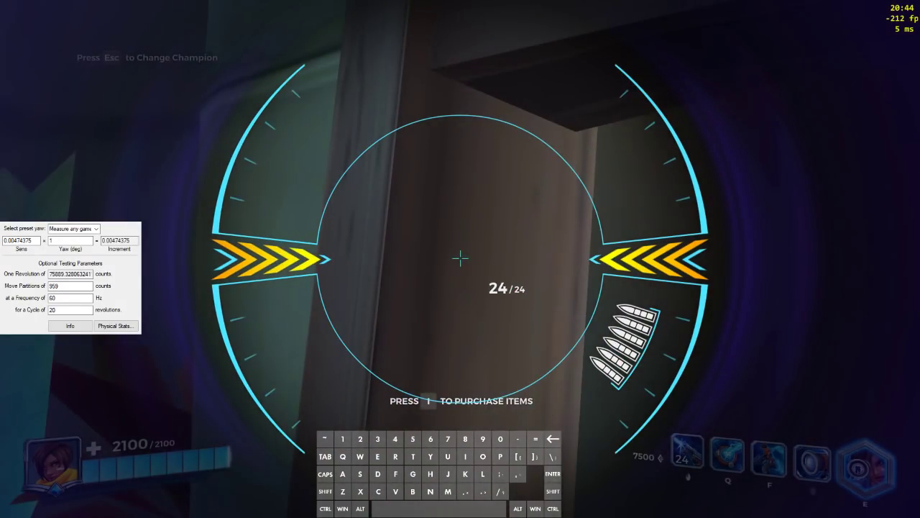
pyautogui.hotkey('alt', '-')
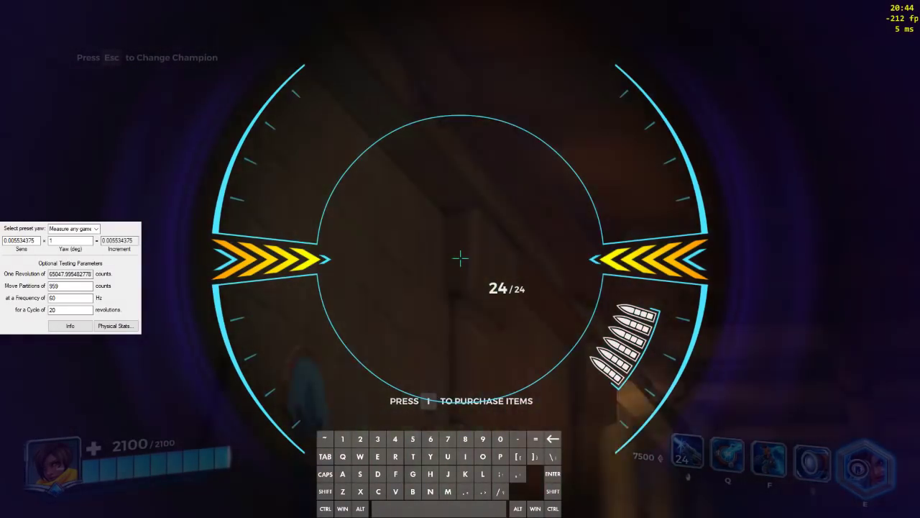
pyautogui.hotkey('alt', '-')
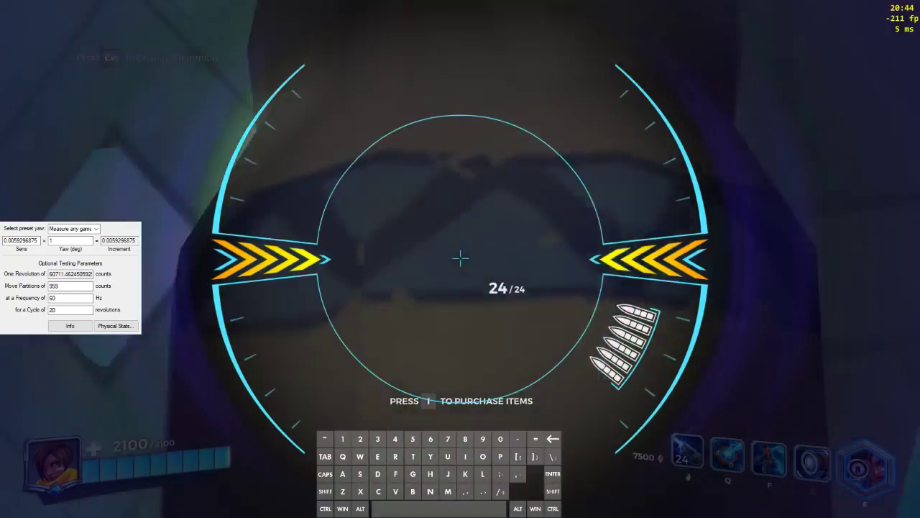
pyautogui.hotkey('alt', '-')
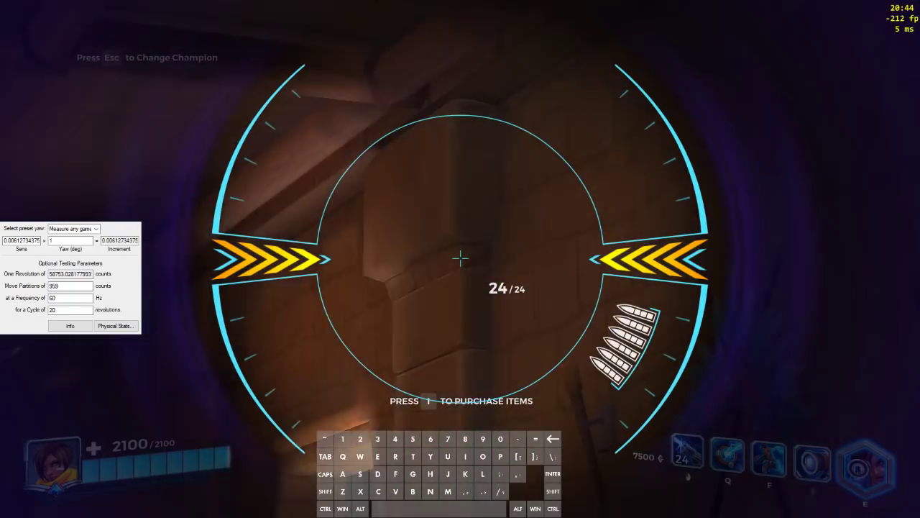
pyautogui.hotkey('alt', '-')
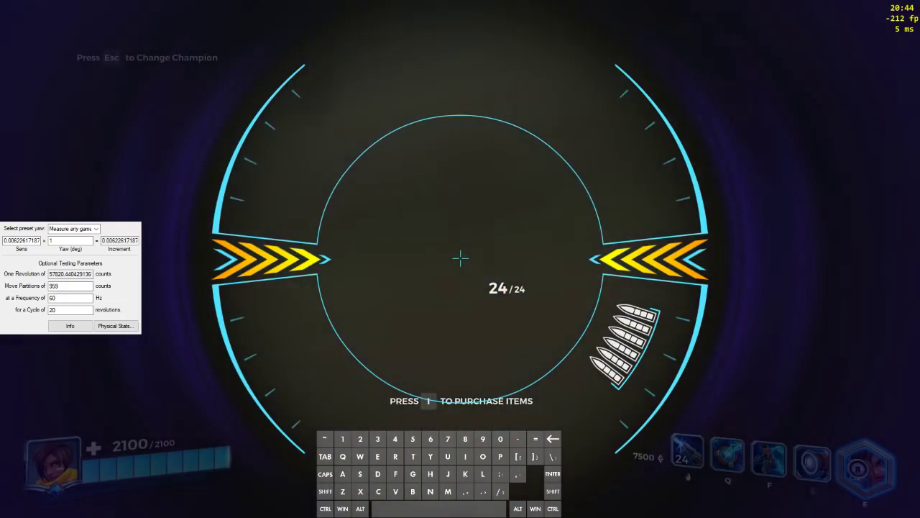
pyautogui.hotkey('alt', '-')
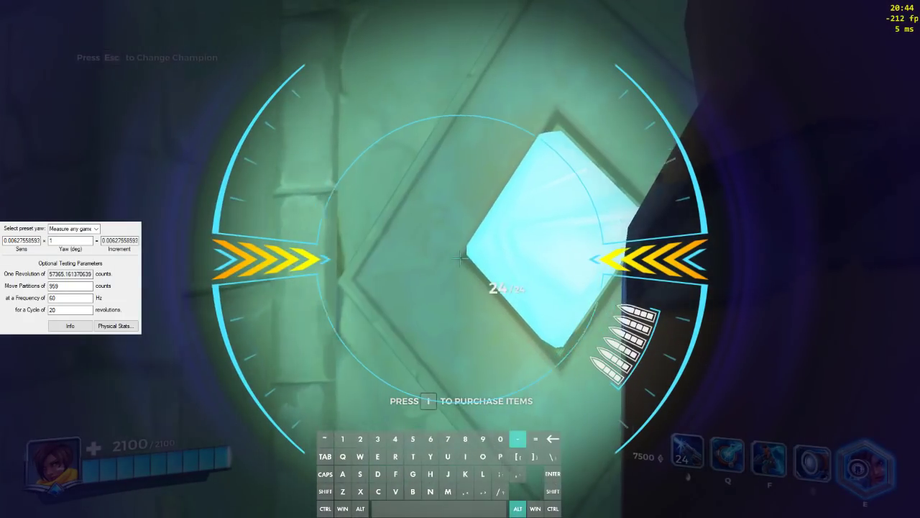
pyautogui.press('alt')
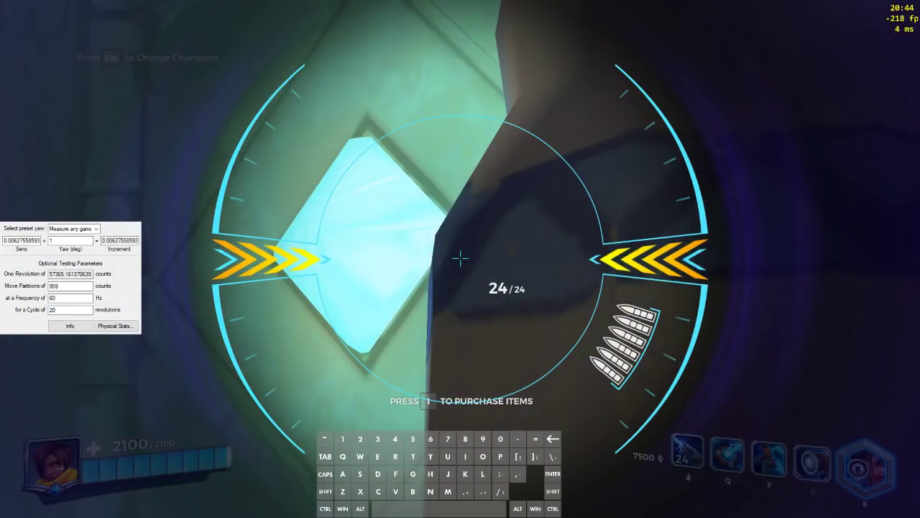
# Refine the scoped increment in both directions to 0.00629102783 and retest one revolution against the vase edge
pyautogui.hotkey('alt', '-')
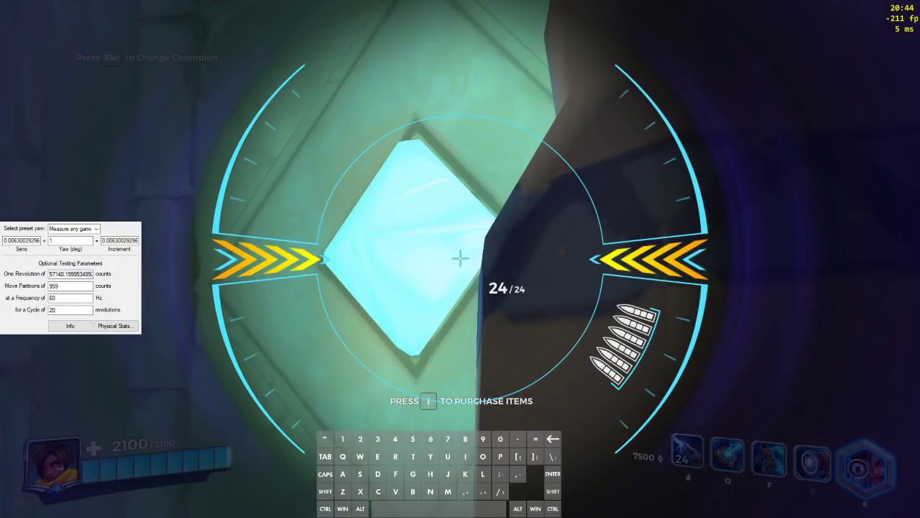
pyautogui.hotkey('alt', '=')
pyautogui.hotkey('alt', '\\')
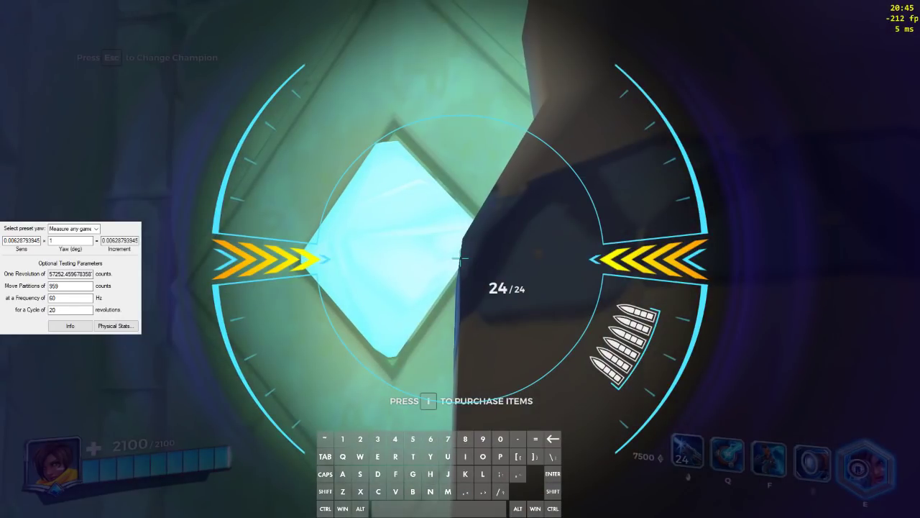
pyautogui.hotkey('alt', '-')
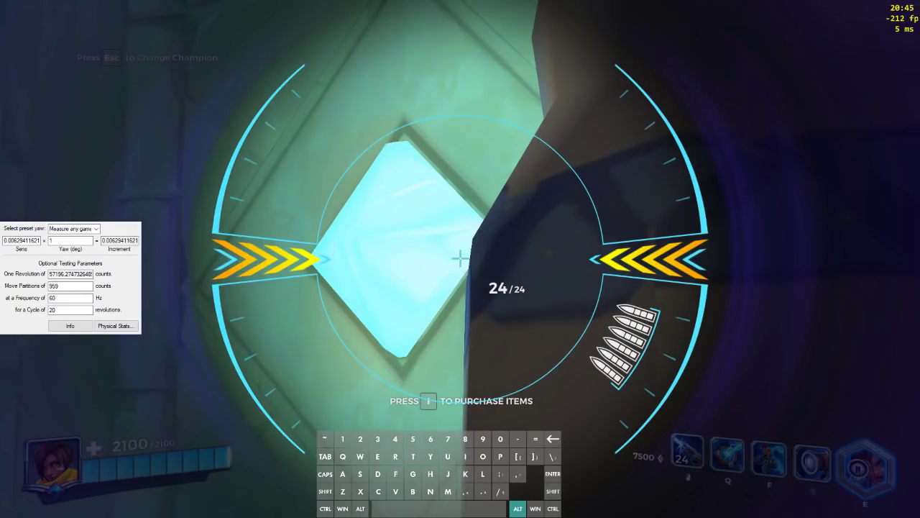
pyautogui.hotkey('alt', '=')
pyautogui.press('alt')
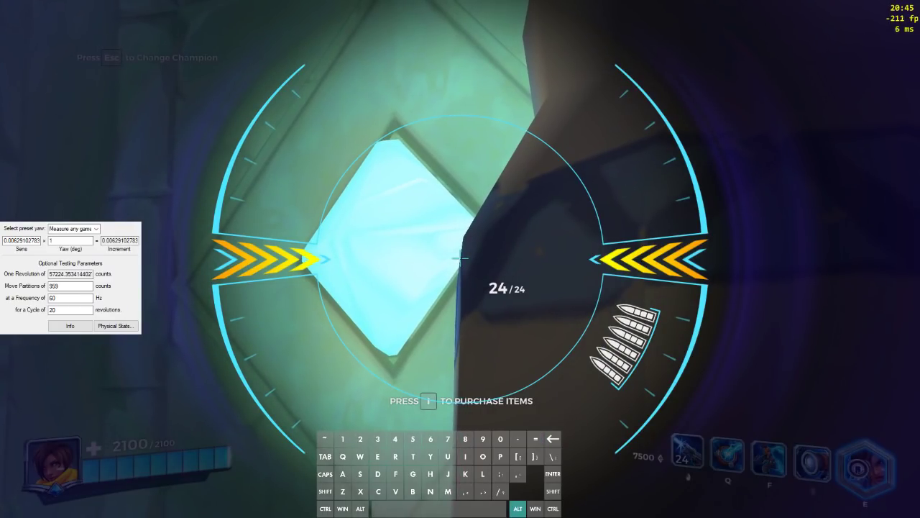
pyautogui.hotkey('alt', '[')
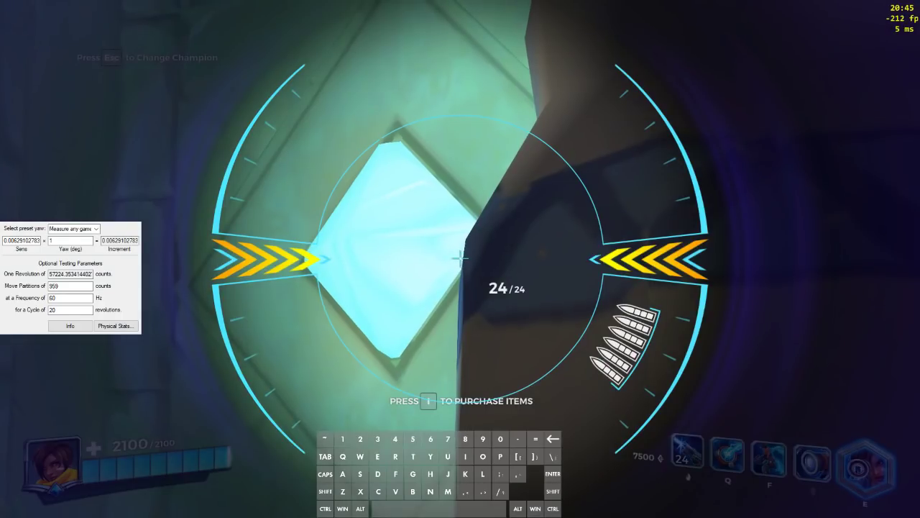
# Lower the scoped increment estimate to 0.00628948364, leave the scoped view and switch away from the game to Notepad
pyautogui.hotkey('alt', '=')
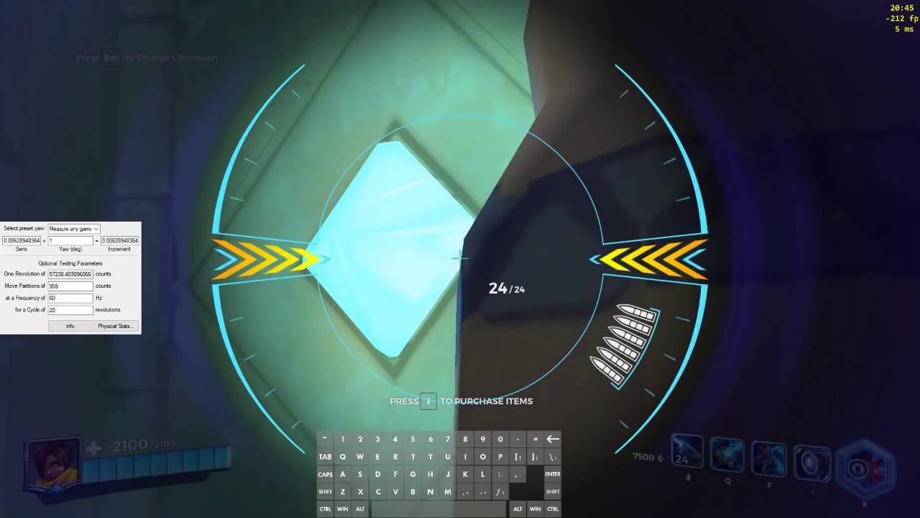
pyautogui.rightClick(460, 258)
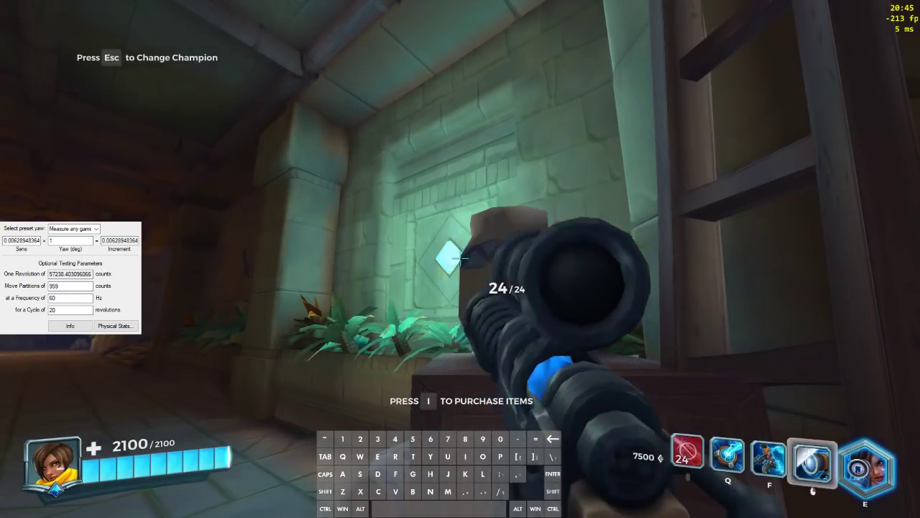
pyautogui.hotkey('alt', 'Tab')
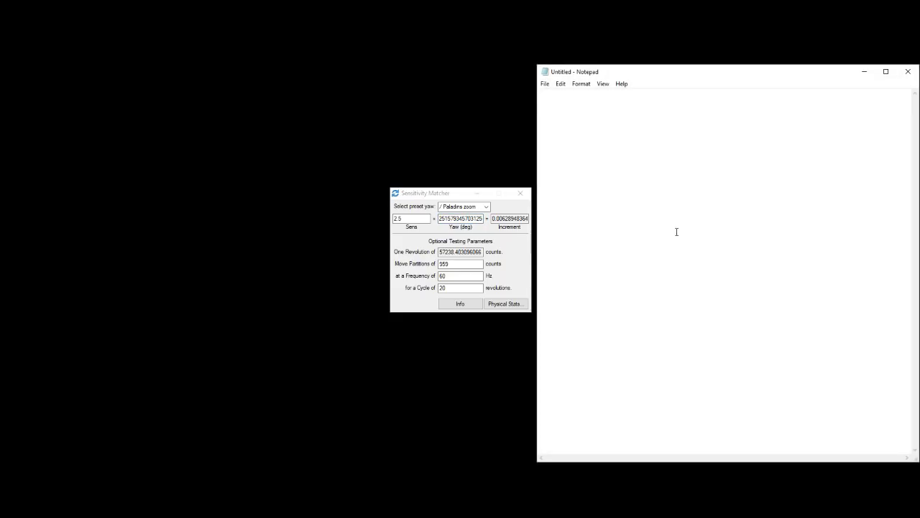
# Record the Paladins zoom yaw 0.00251579345703125 and the Paladins 110FOV preset's yaw 0.0100697953125 on separate lines in Notepad
pyautogui.write('0.00251579345703125')
pyautogui.click(486, 207)
pyautogui.scroll(-1, 463, 284)
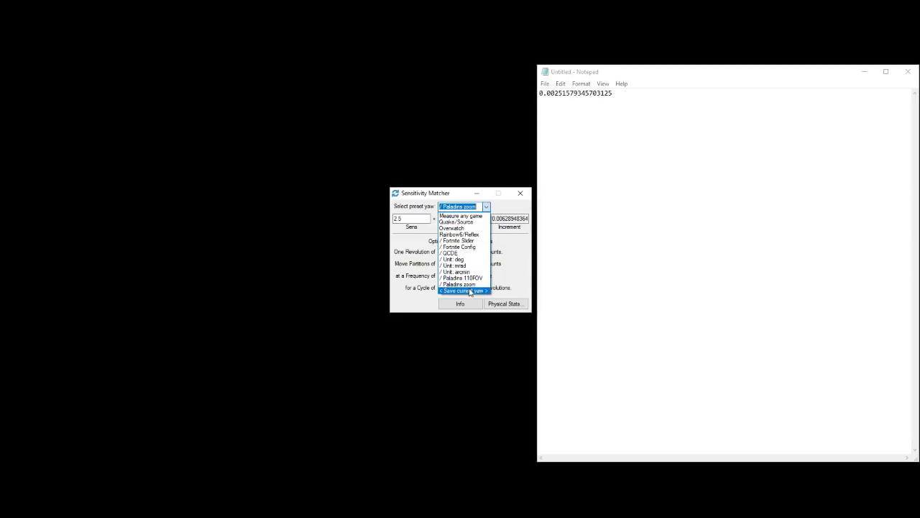
pyautogui.click(460, 280)
pyautogui.doubleClick(460, 217)
pyautogui.hotkey('ctrl', 'c')
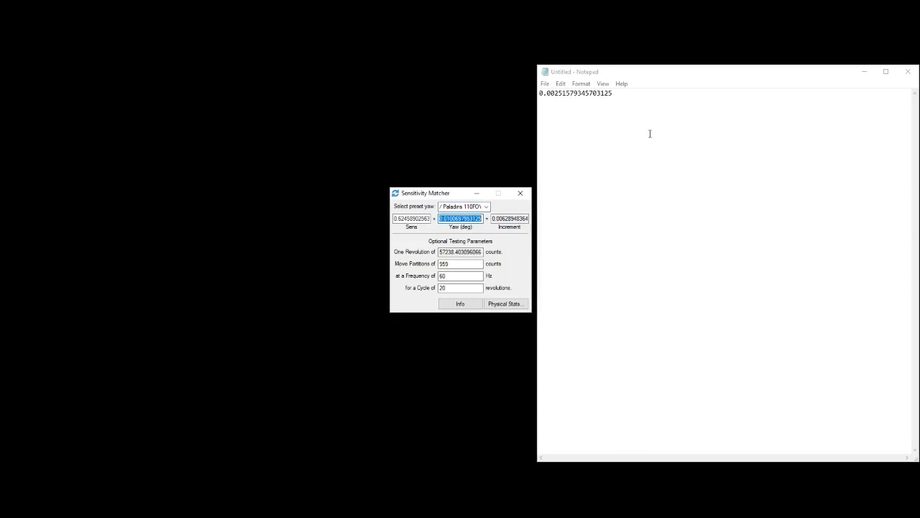
pyautogui.click(641, 136)
pyautogui.press('Return')
pyautogui.hotkey('ctrl', 'v')
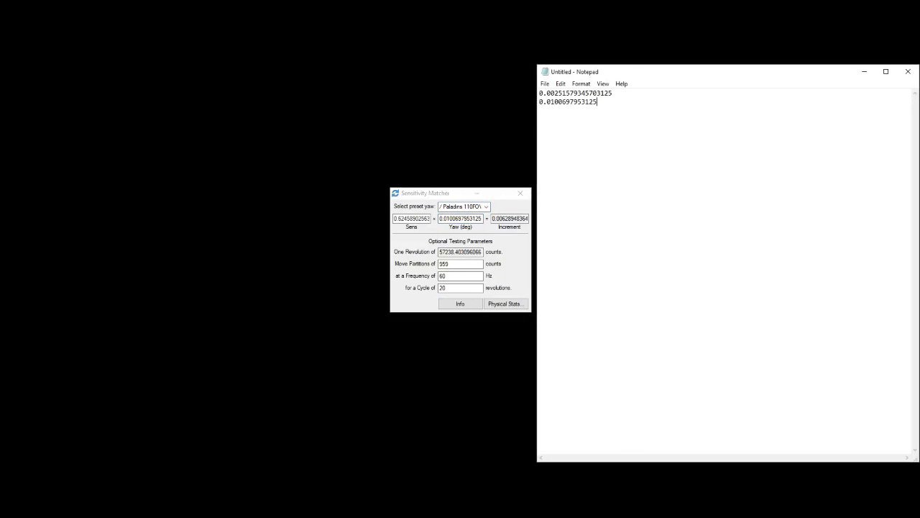
# Divide the zoom yaw 0.00251579345703125 by the 110FOV yaw 0.0100697953125 in Calculator, copying both values from the notes
pyautogui.click(487, 207)
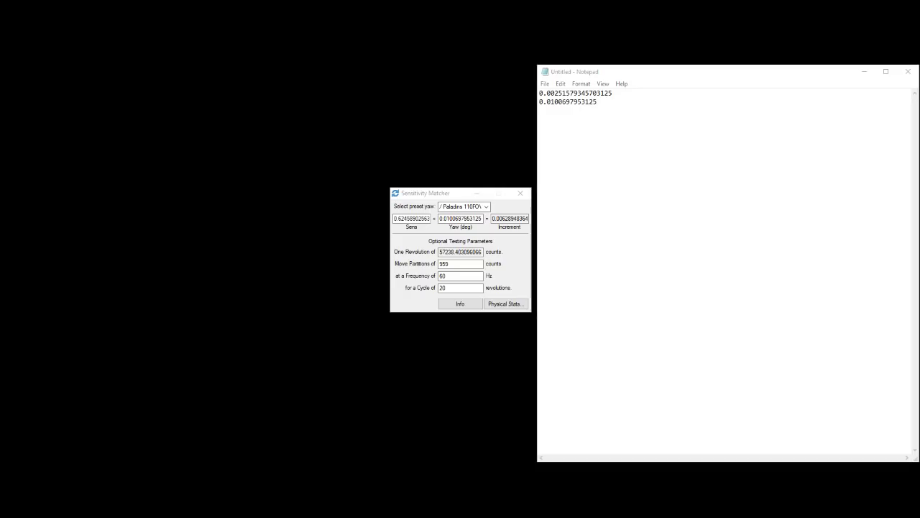
pyautogui.moveTo(376, 97); pyautogui.dragTo(242, 78)
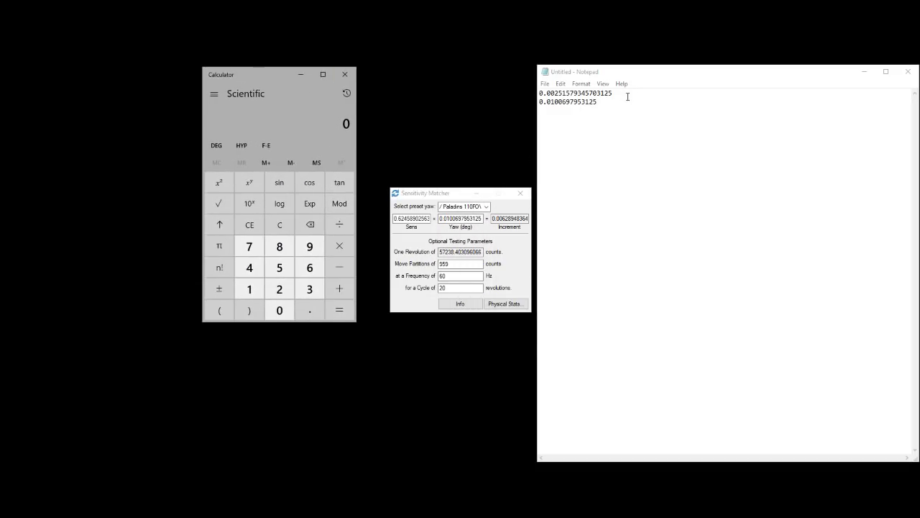
pyautogui.moveTo(626, 93); pyautogui.dragTo(432, 72)
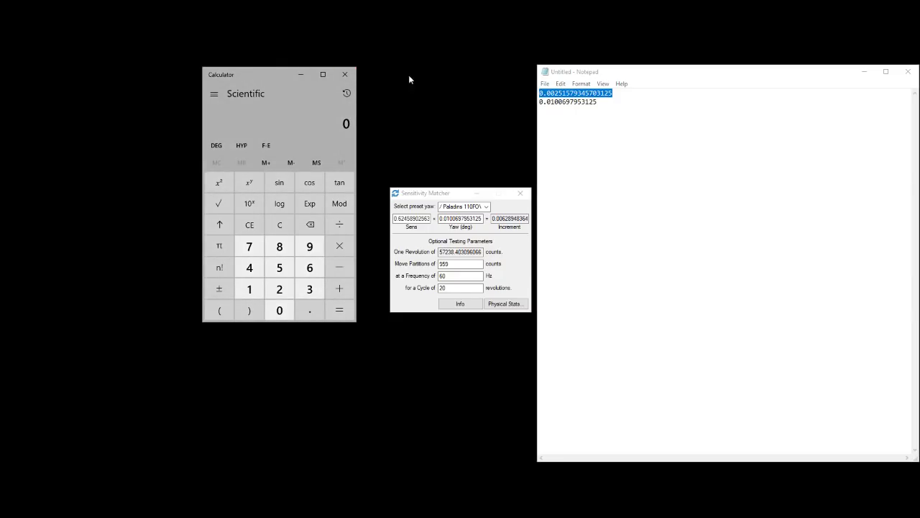
pyautogui.hotkey('ctrl', 'v')
pyautogui.press('/')
pyautogui.click(660, 113)
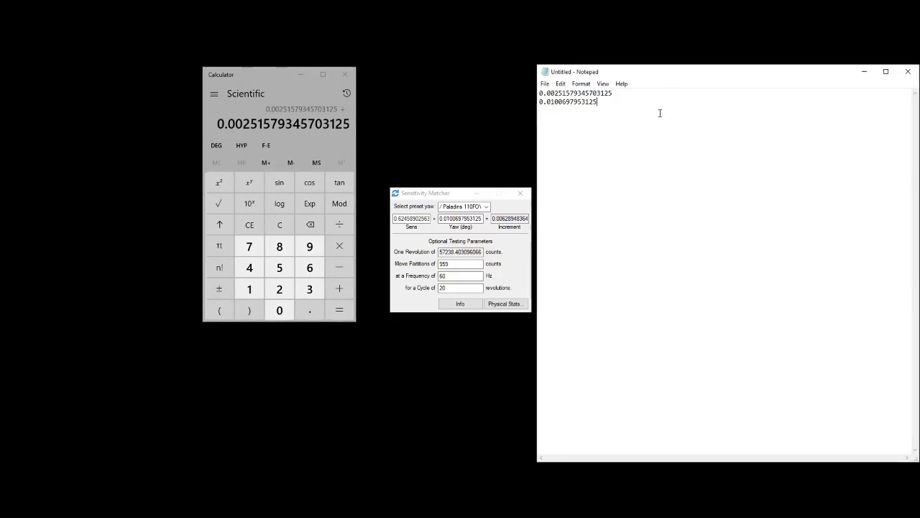
pyautogui.moveTo(660, 113); pyautogui.dragTo(536, 101)
pyautogui.hotkey('ctrl', 'c')
pyautogui.click(256, 73)
pyautogui.hotkey('ctrl', 'v')
pyautogui.press('Return')
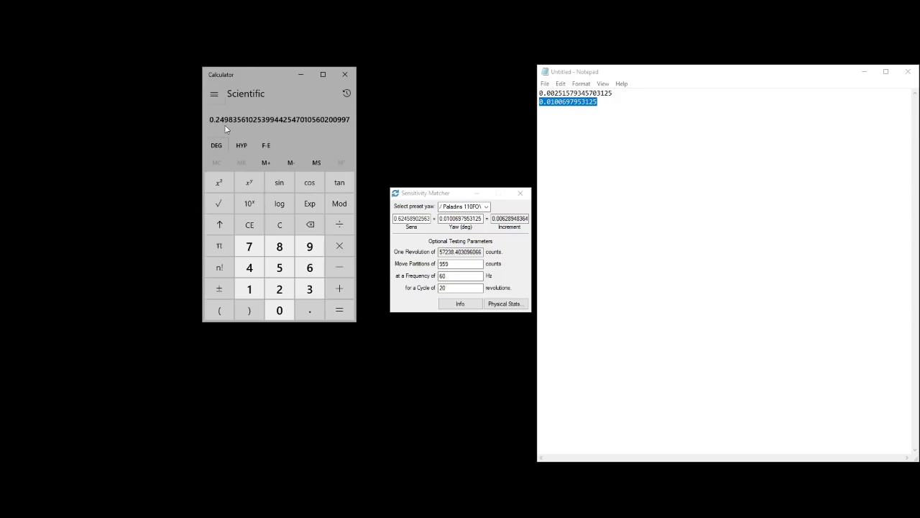
# Close Calculator and Notepad, discarding the unsaved notes, and return to Sensitivity Matcher
pyautogui.click(346, 74)
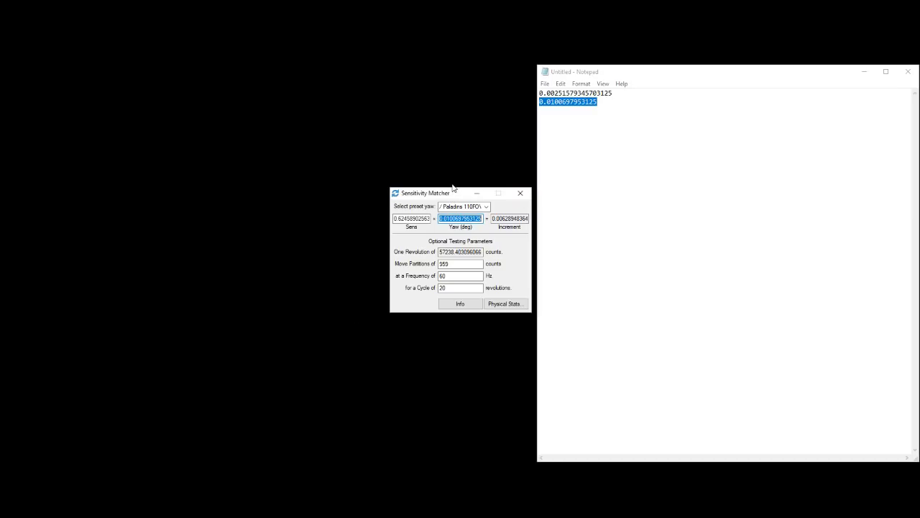
pyautogui.click(865, 230)
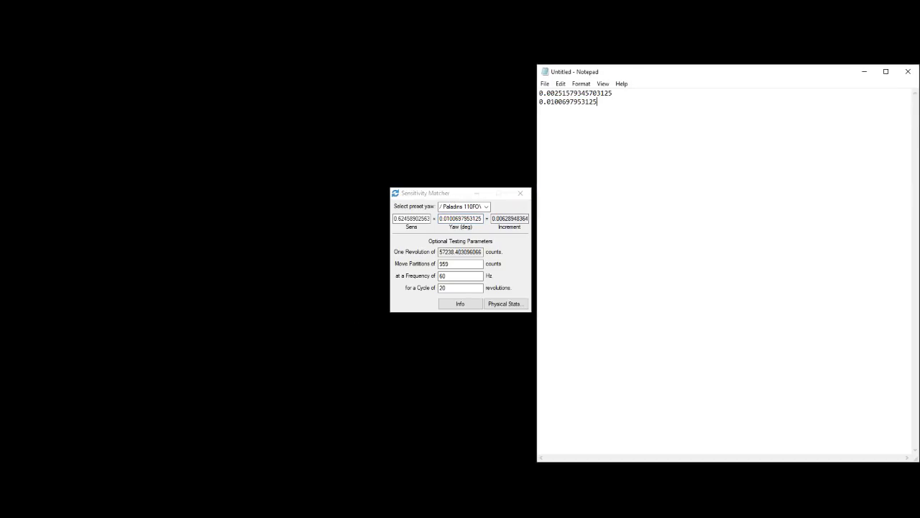
pyautogui.click(909, 72)
pyautogui.click(473, 255)
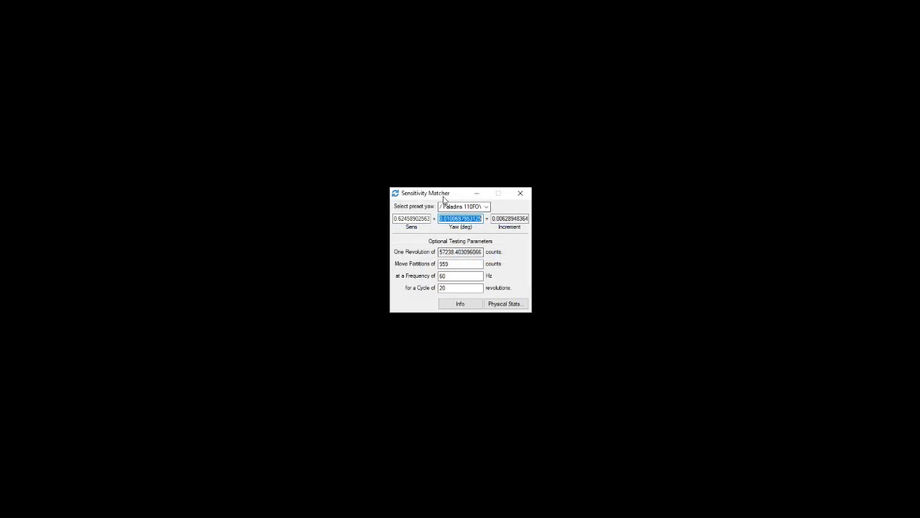